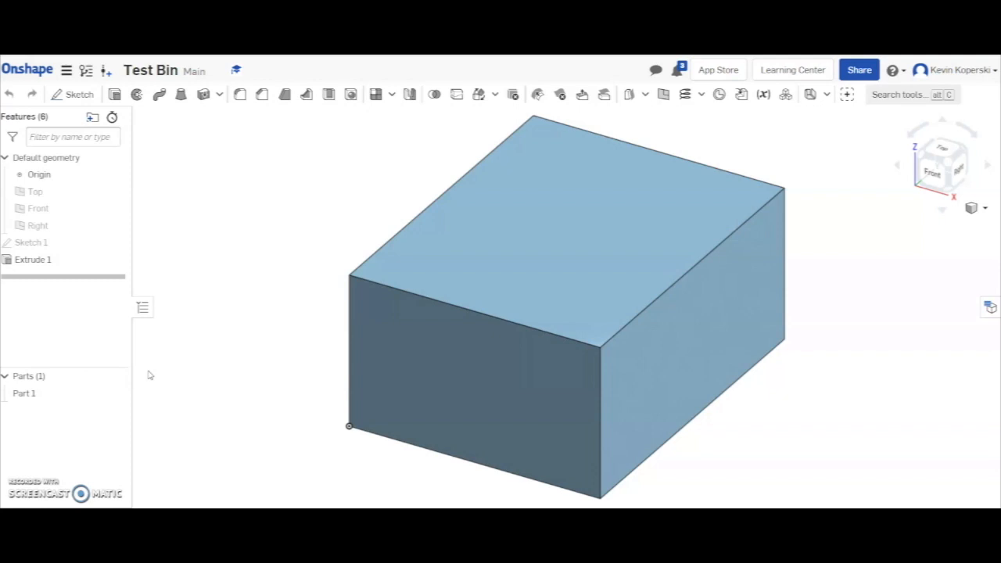
Shell the block with its top face removed to make an open bin.
mouse_move(263, 396)
right_down()
mouse_move(255, 324)
mouse_move(273, 420)
mouse_move(265, 380)
mouse_move(270, 398)
right_up()
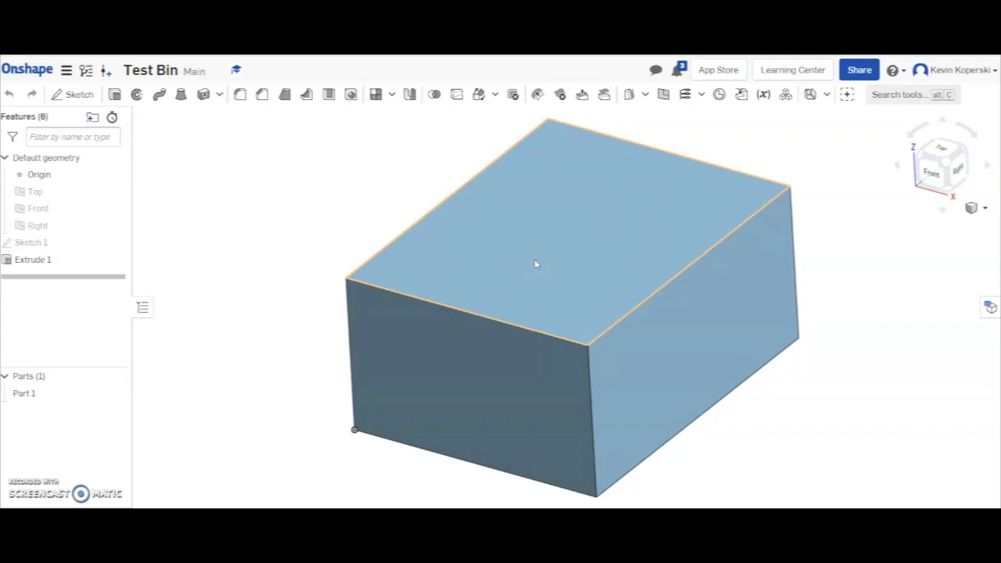
click(329, 94)
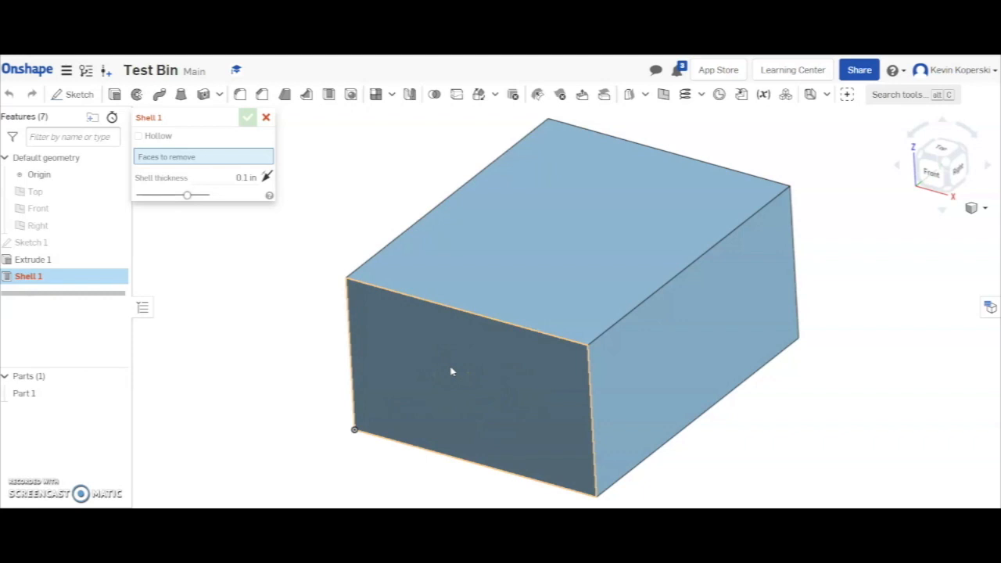
click(575, 247)
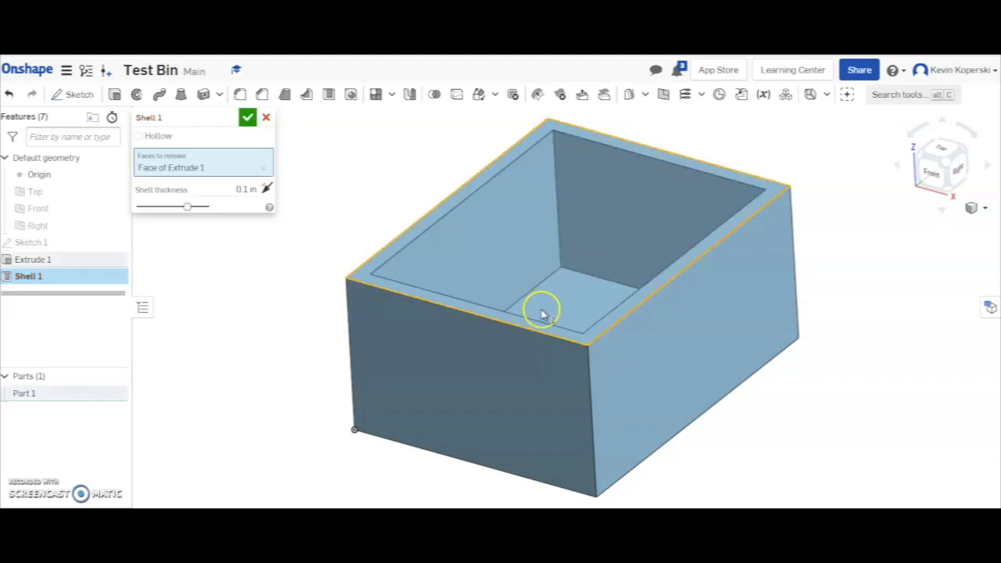
mouse_move(633, 208)
right_down()
mouse_move(643, 273)
mouse_move(610, 269)
mouse_move(631, 283)
mouse_move(644, 215)
right_up()
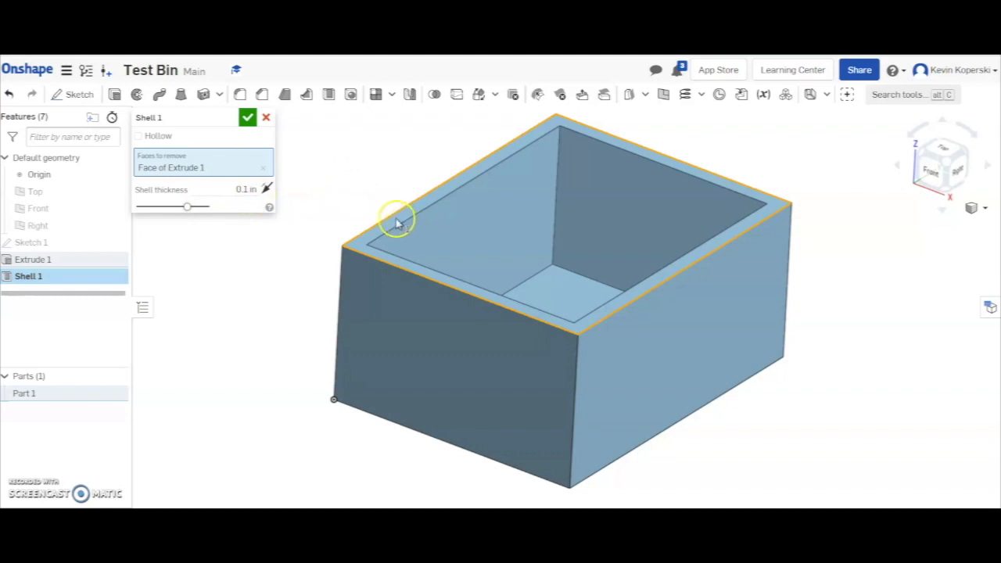
Set the shell thickness to 0.05 in.
click(251, 190)
click(251, 189)
key(BackSpace)
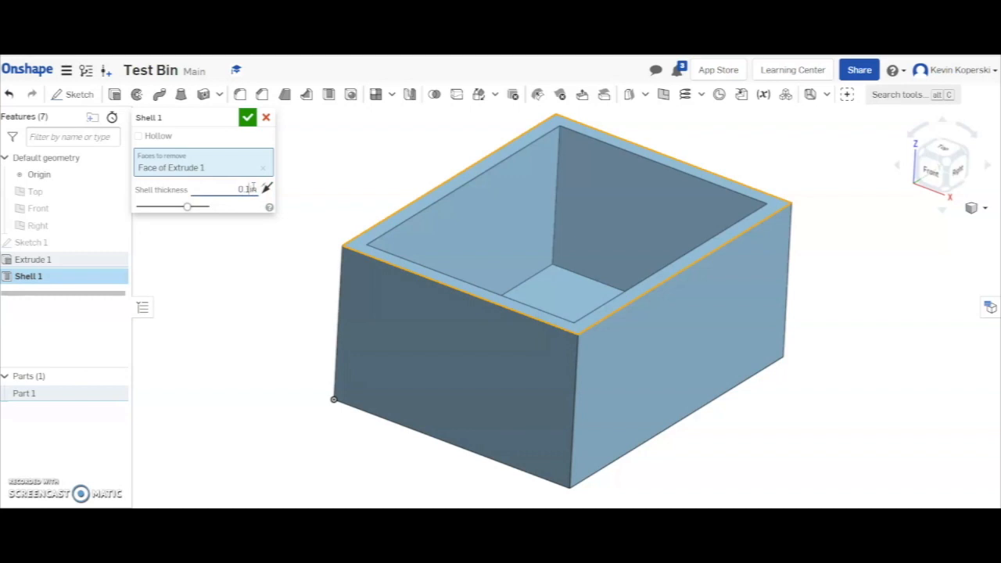
text(0)
key(BackSpace)
key(BackSpace)
text(0)
text(0)
key(BackSpace)
text(5)
key(Return)
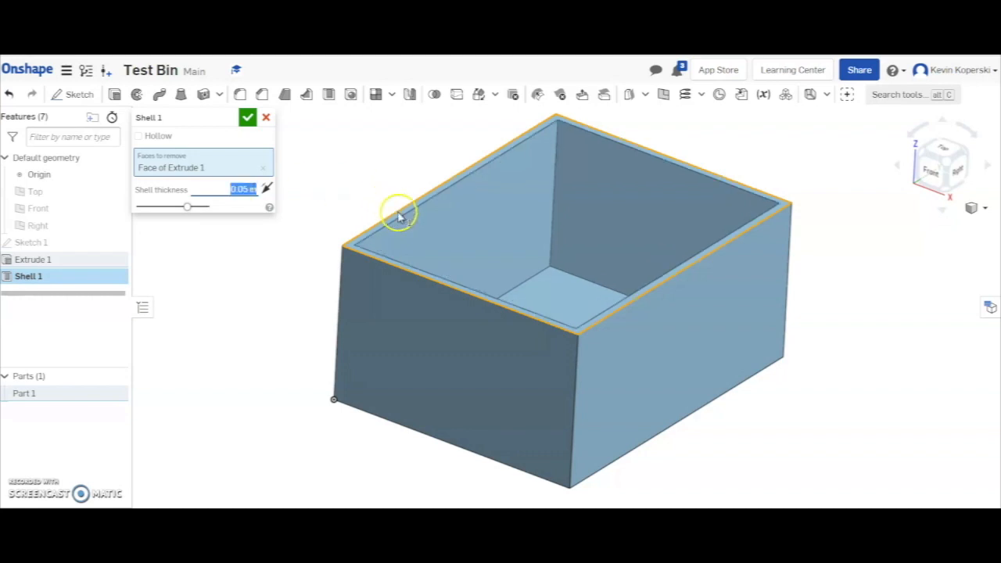
Set the shell thickness to 0.3 in.
click(247, 192)
key(BackSpace)
key(BackSpace)
text(3)
key(Return)
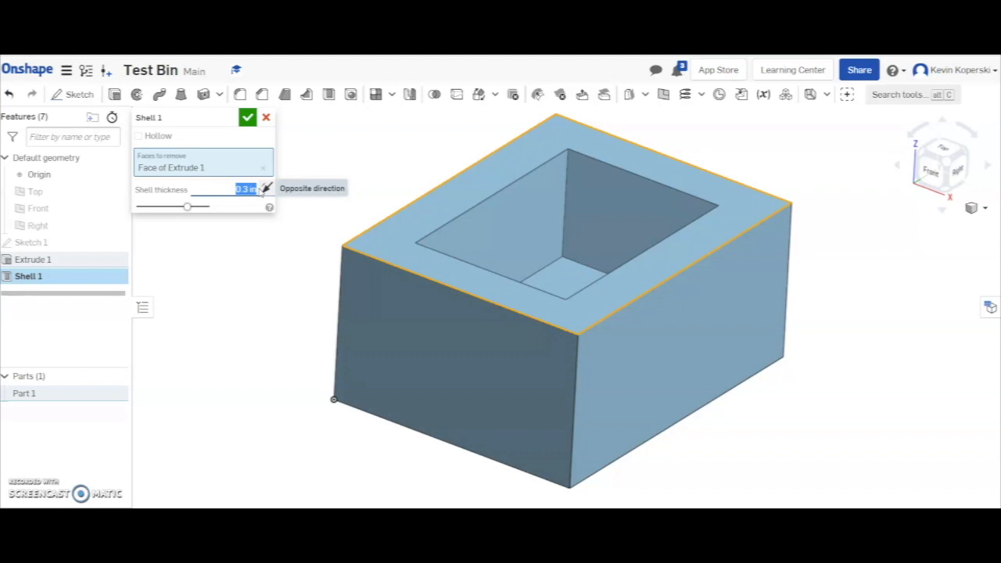
Set the shell thickness to 0.1 in and accept the shell.
text(1)
key(Return)
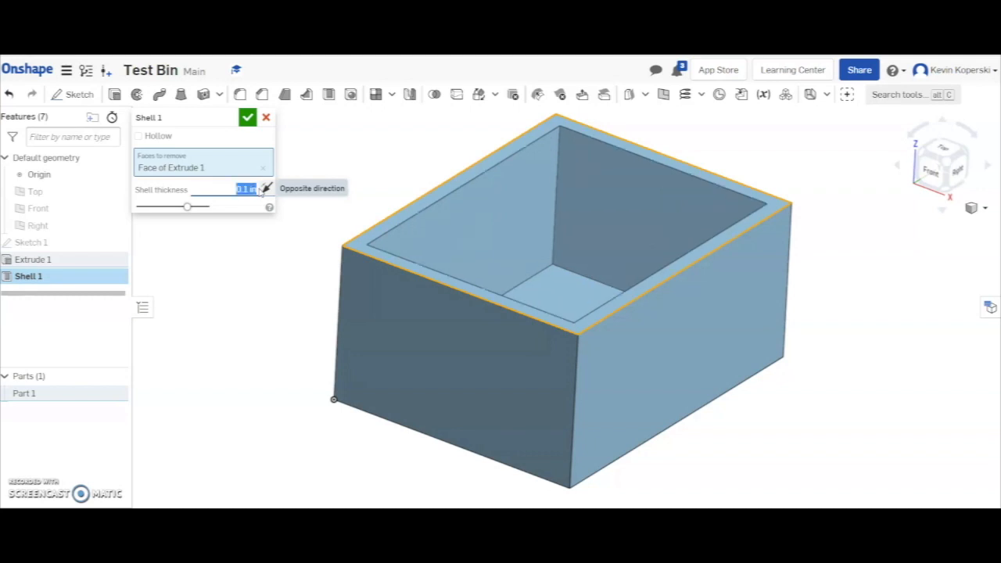
key(Return)
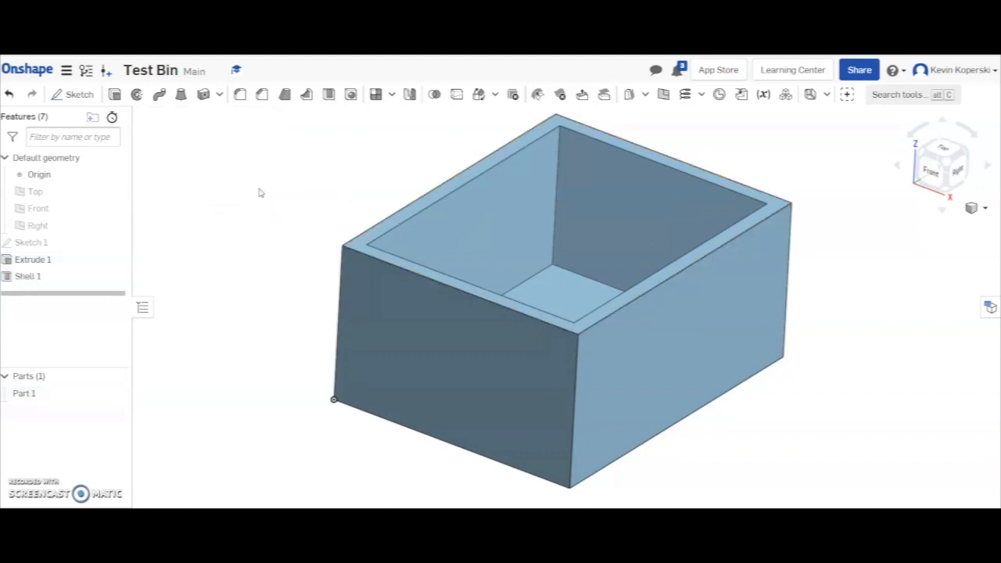
Start a circular fillet with a 0.05 in radius on the top outer edge of the bin's front face.
right_drag(285, 197, 316, 203)
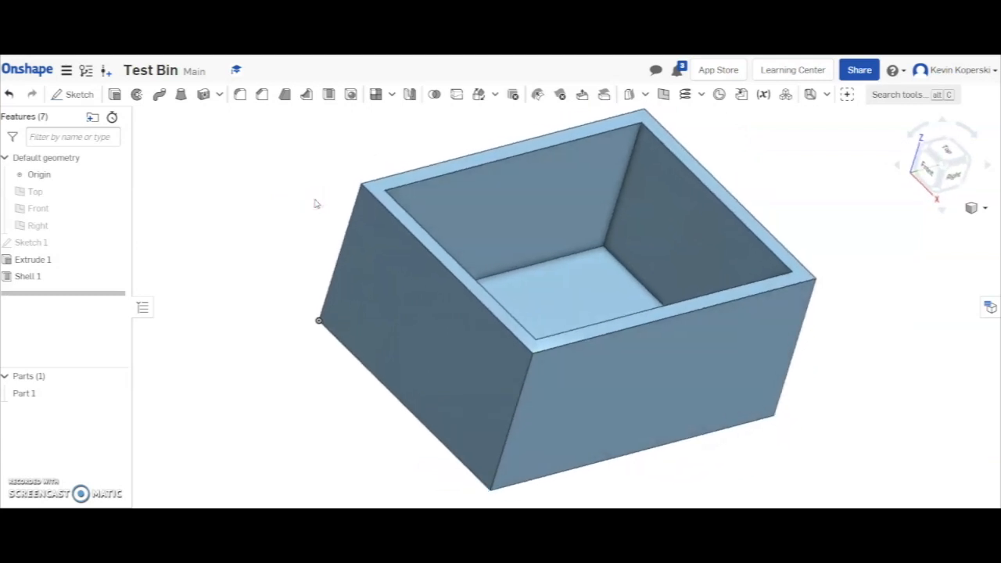
click(242, 95)
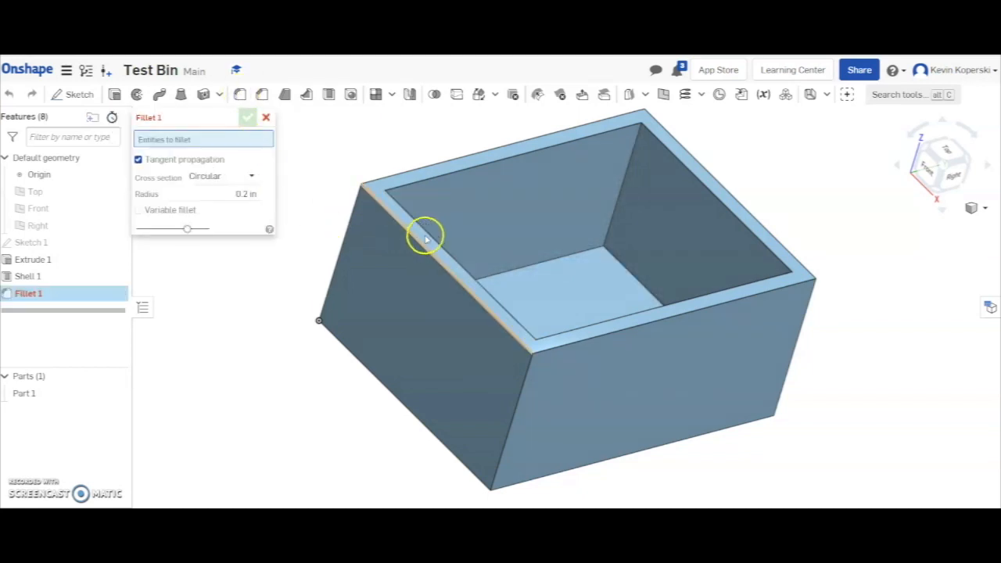
click(243, 193)
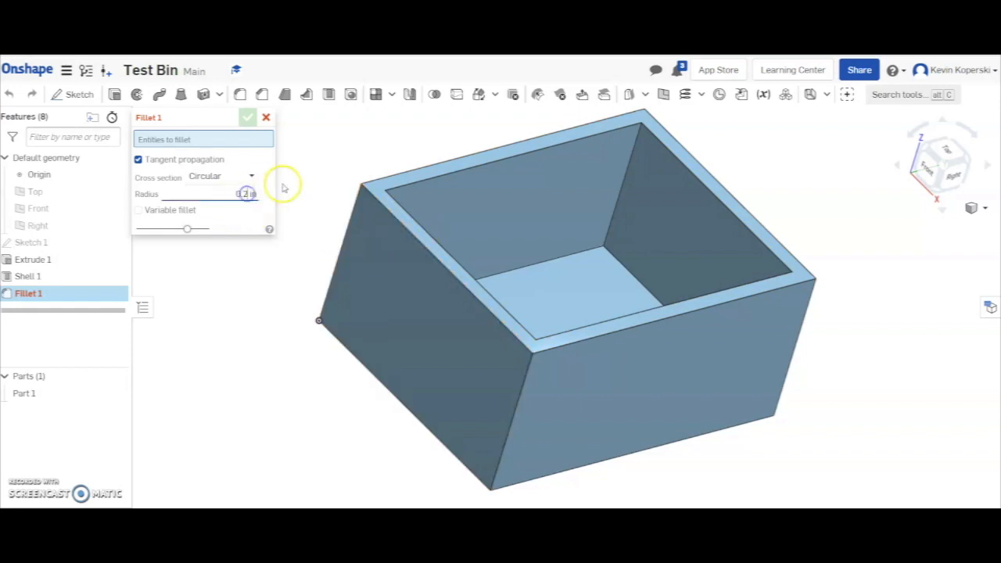
text(0)
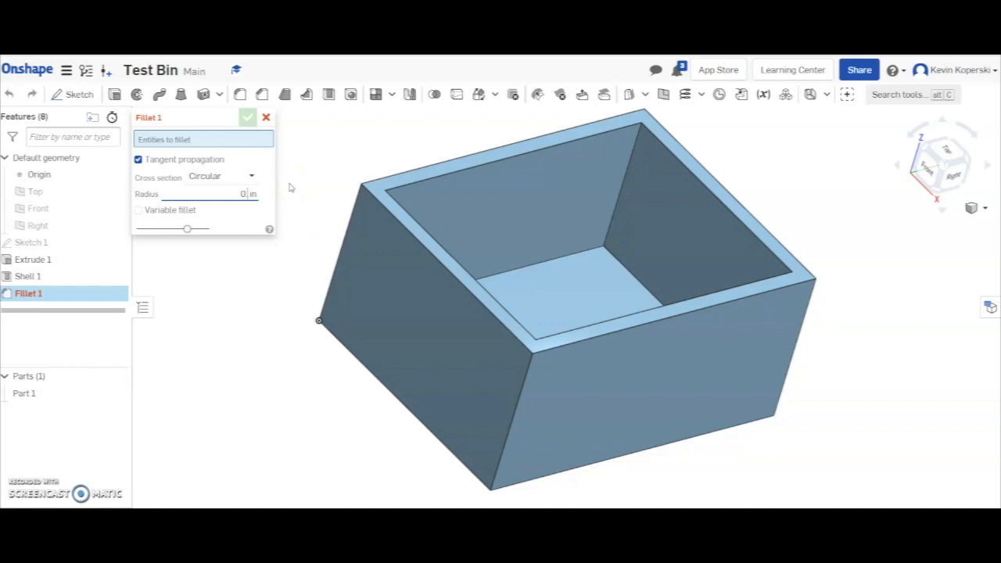
text(.05)
click(394, 222)
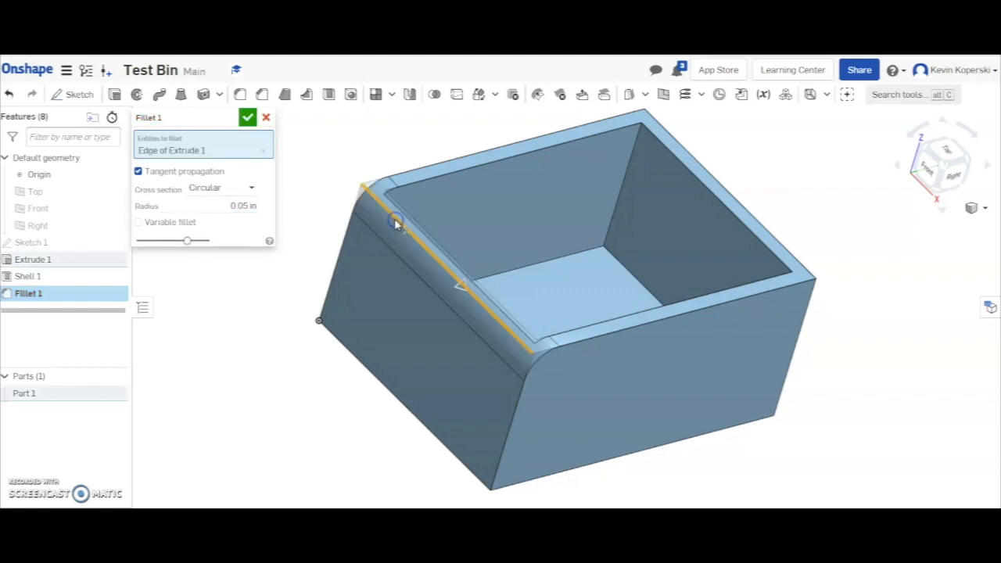
Set the fillet radius to 0.025 in.
scroll(387, 266, up, 5)
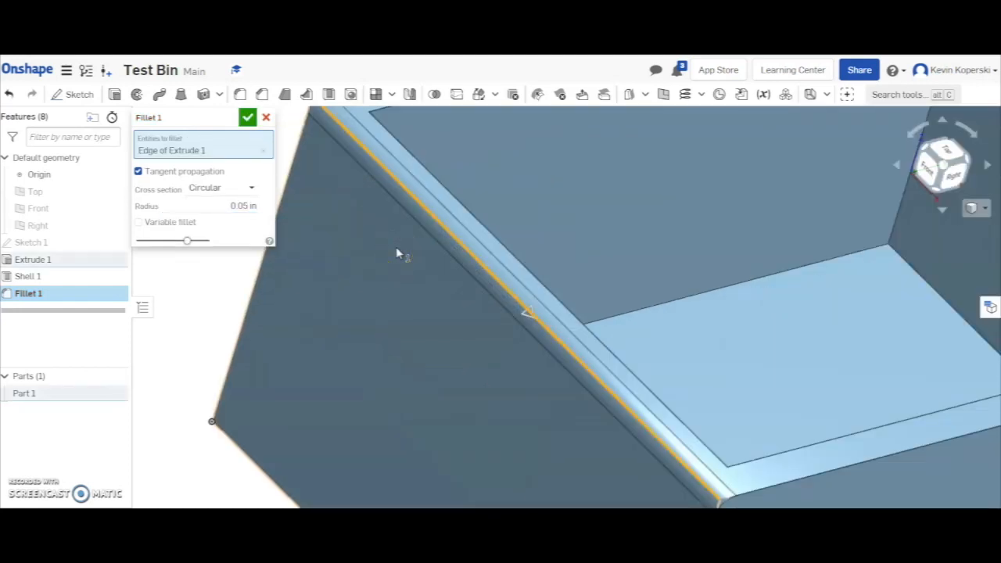
scroll(397, 251, down, 5)
scroll(397, 250, up, 2)
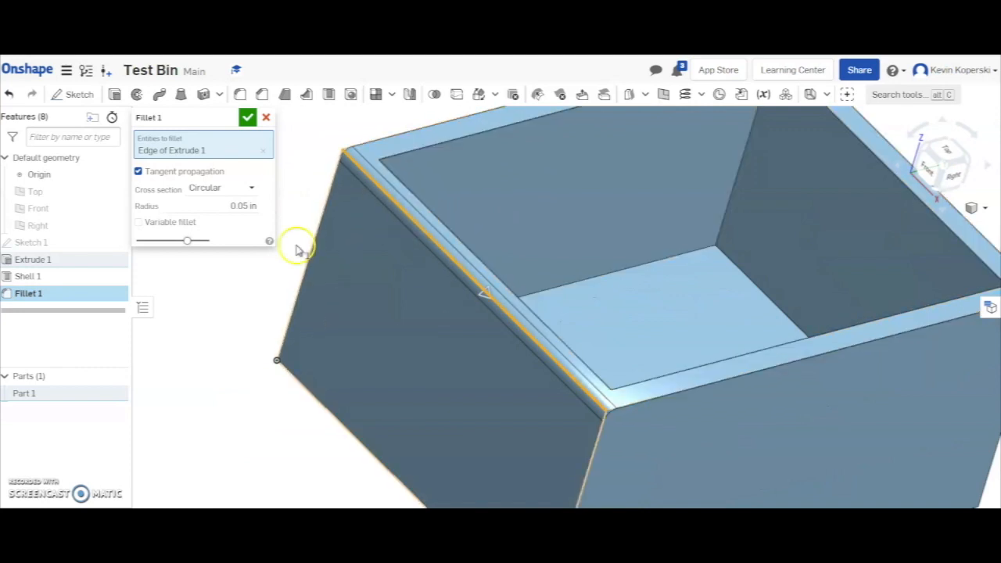
double_click(243, 206)
click(244, 205)
click(246, 205)
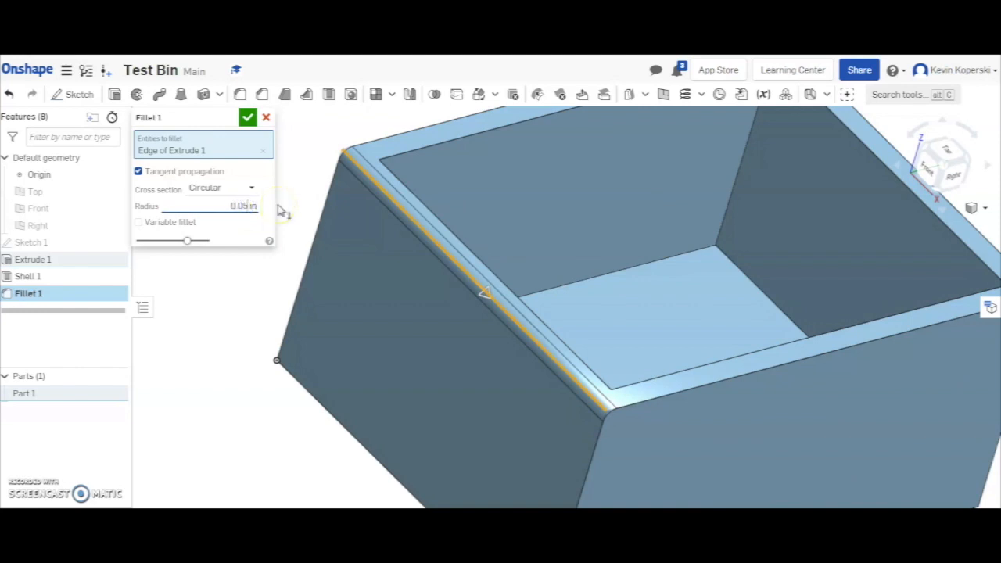
text(2)
key(Return)
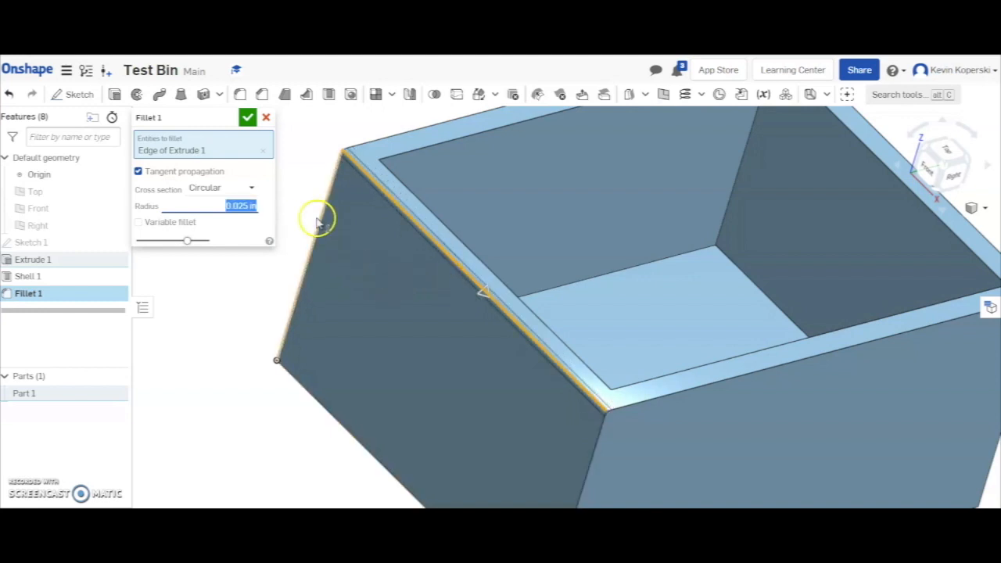
Add the front face's two vertical edges and its bottom edge to the fillet.
scroll(610, 418, down, 5)
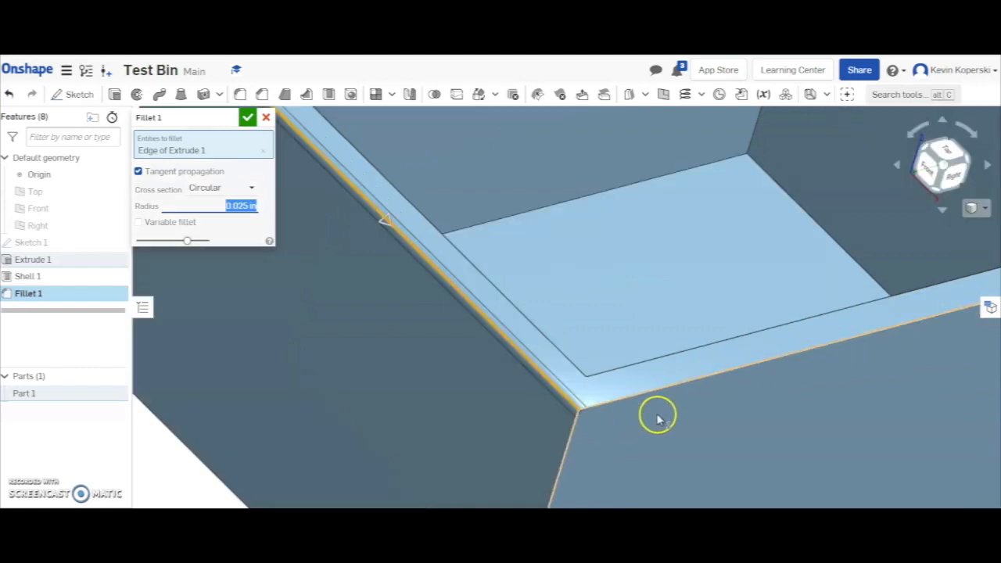
click(617, 446)
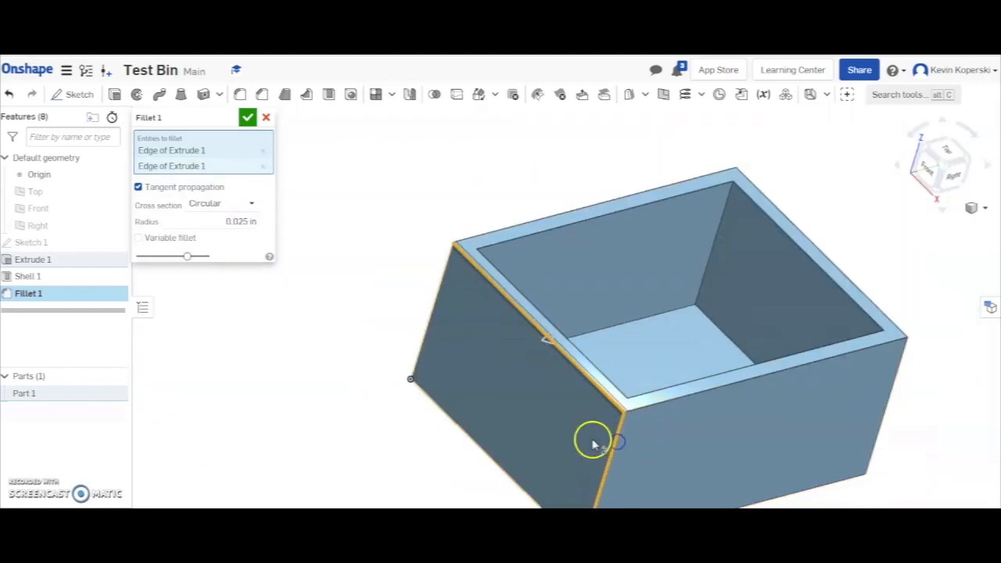
click(433, 322)
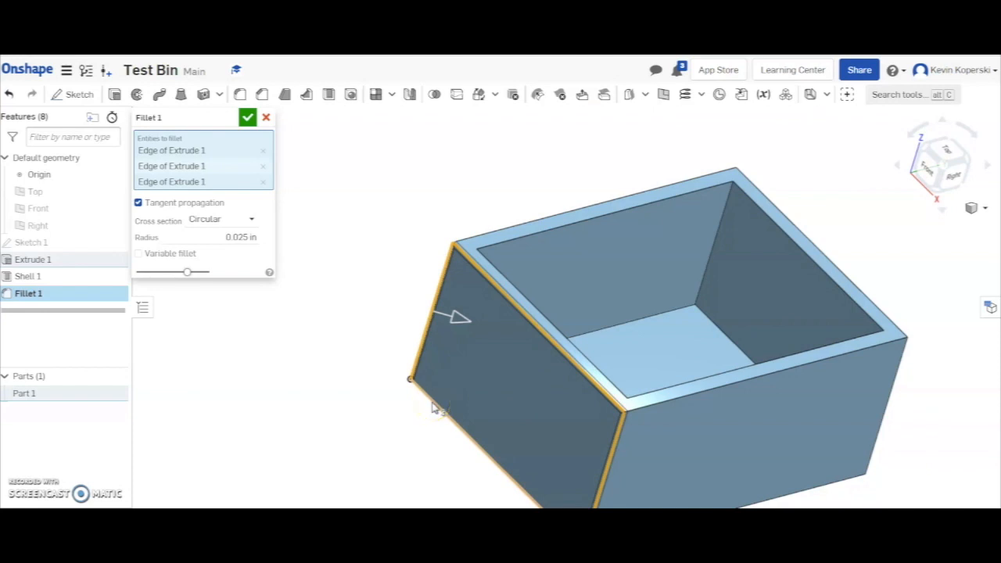
click(432, 404)
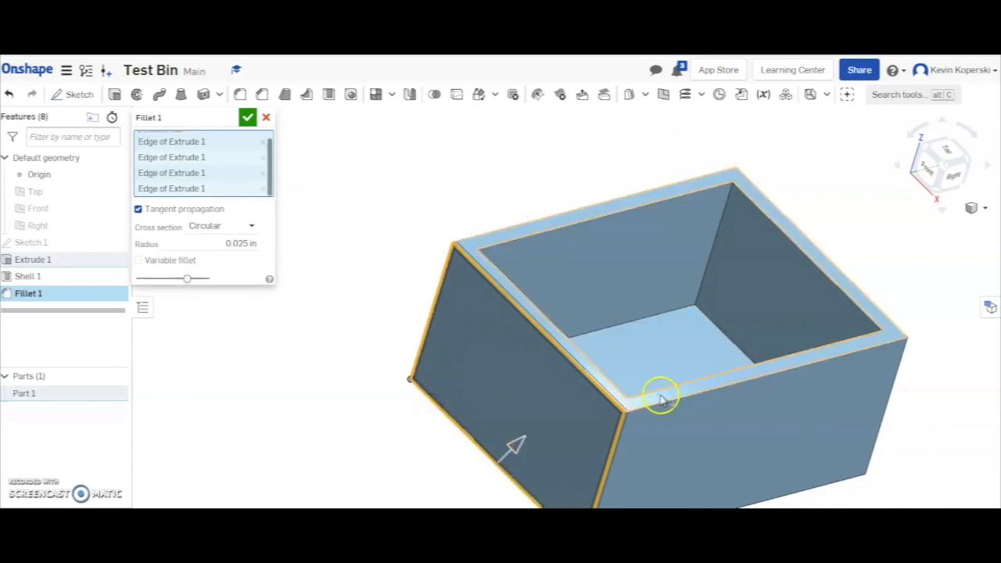
Add the remaining top outer edges and the right face's bottom and rear vertical edges to the fillet.
click(856, 286)
click(703, 175)
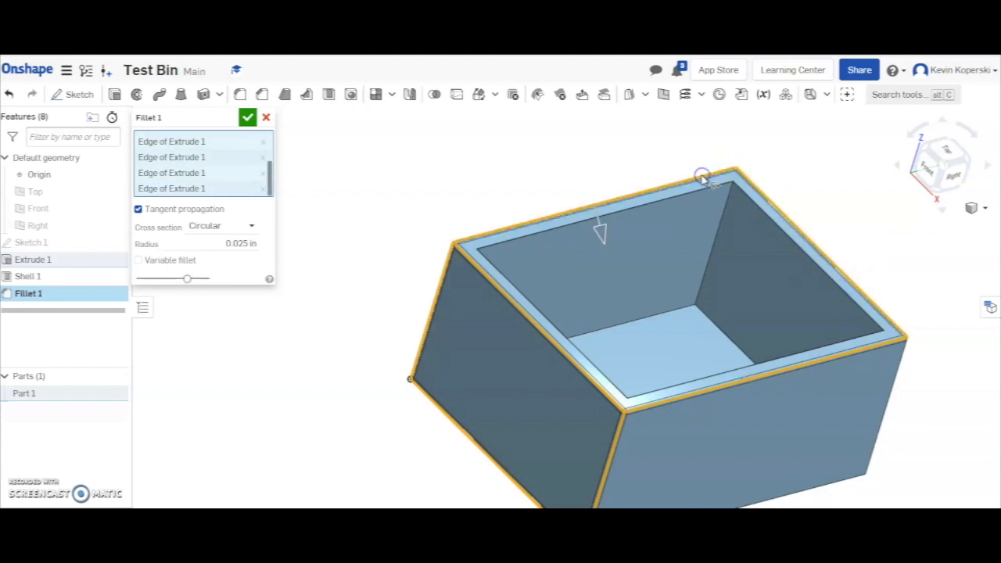
click(794, 496)
click(879, 421)
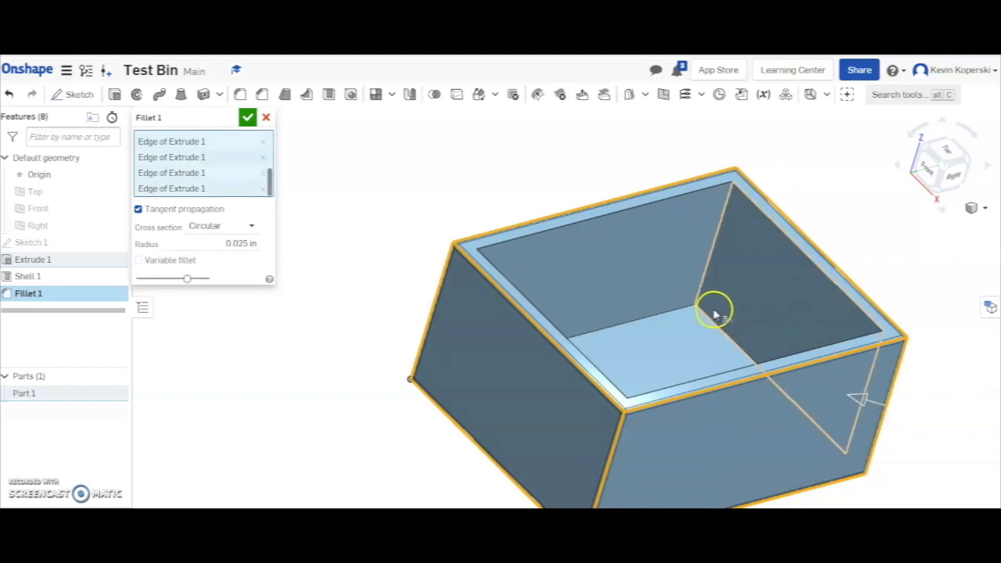
Add the four inner rim edges of the opening to the fillet and accept it.
click(508, 246)
click(495, 268)
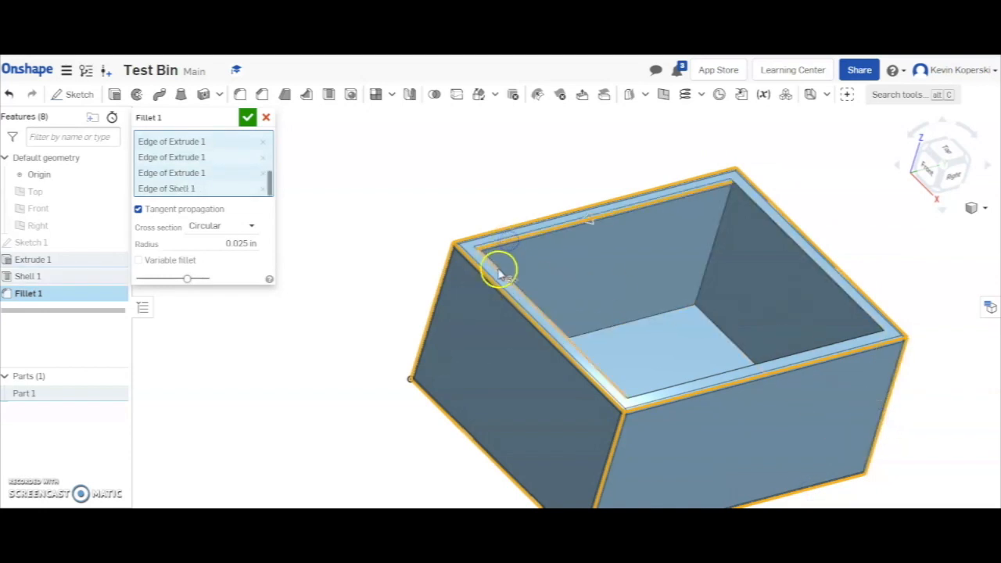
click(683, 382)
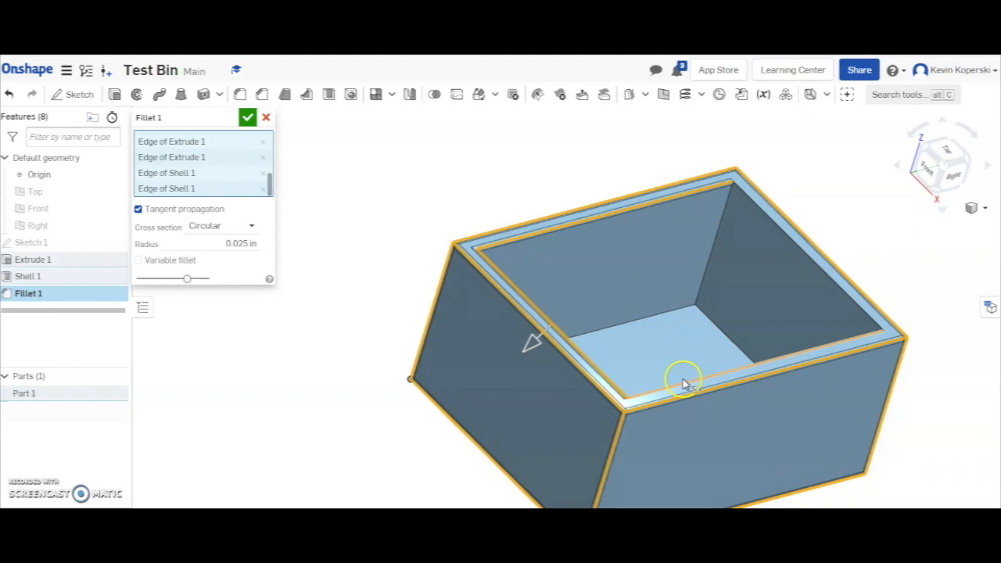
click(799, 252)
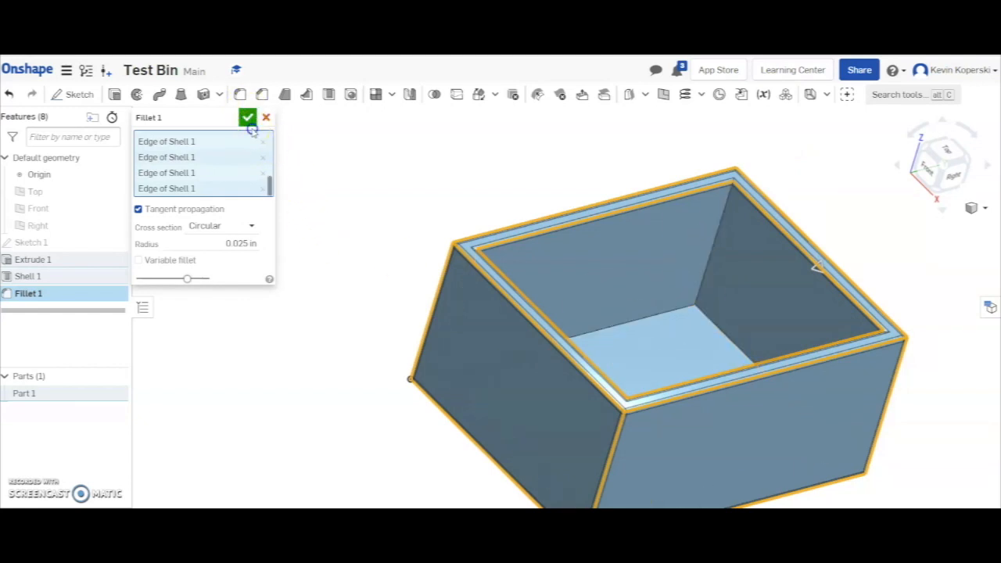
click(350, 258)
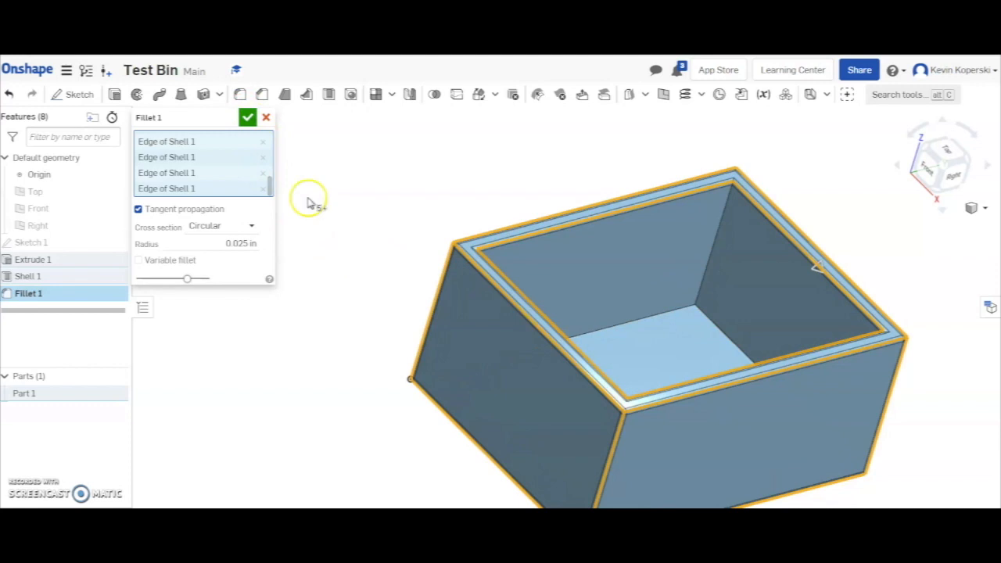
click(247, 117)
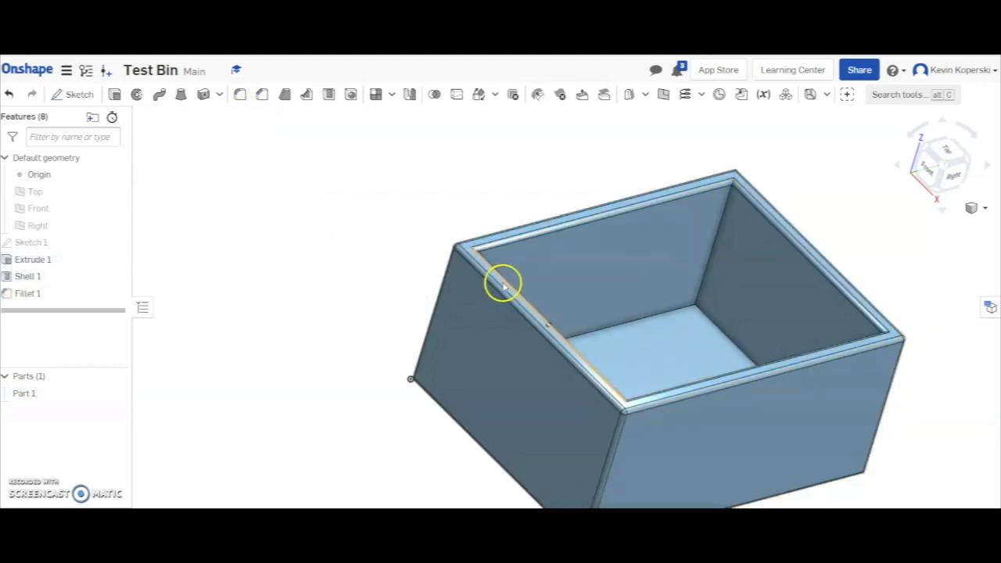
Change the bin part's appearance to the purple palette color #981FAC.
scroll(500, 283, up, 5)
right_drag(328, 216, 269, 192)
key(f)
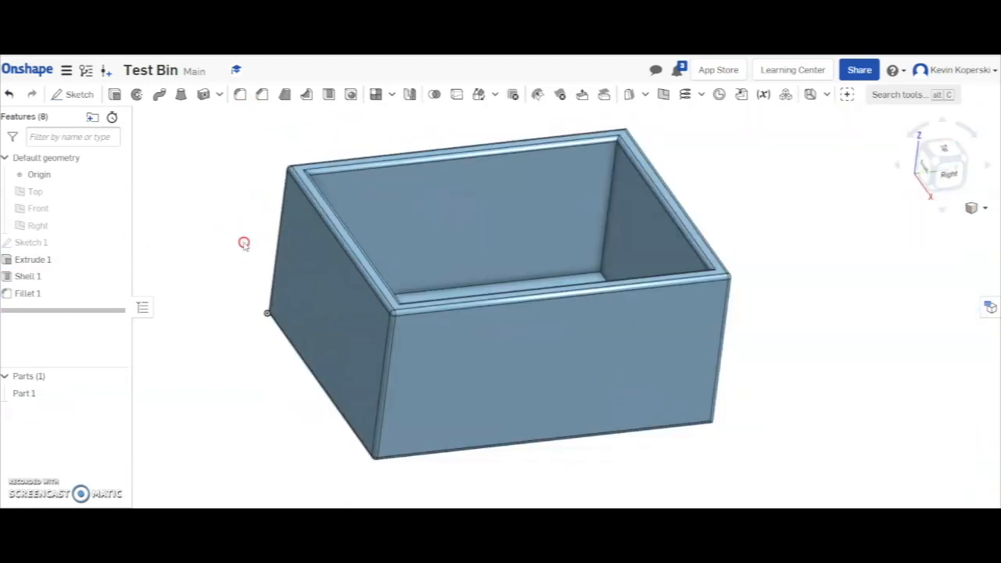
right_drag(244, 243, 268, 245)
click(431, 228)
right_click(430, 228)
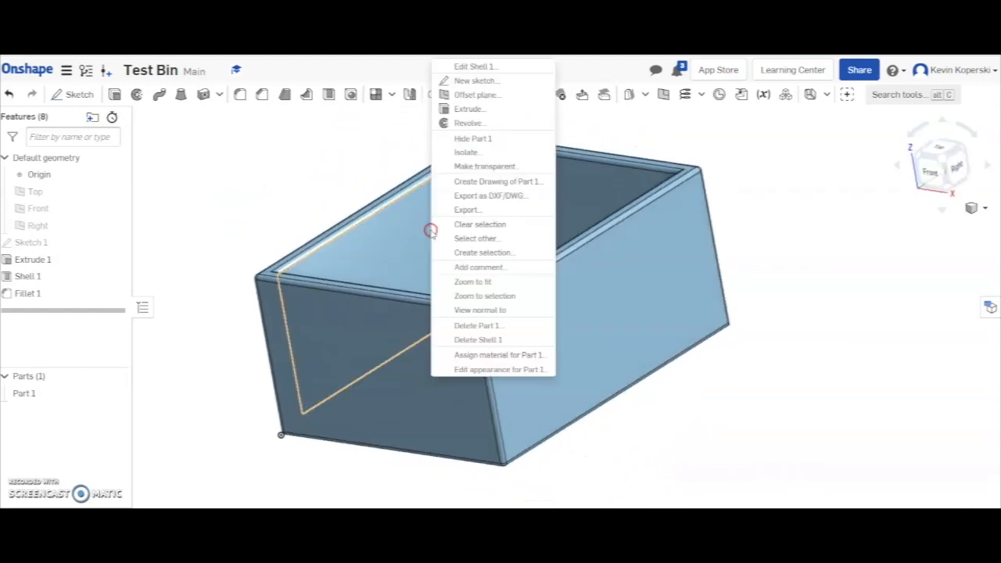
click(474, 371)
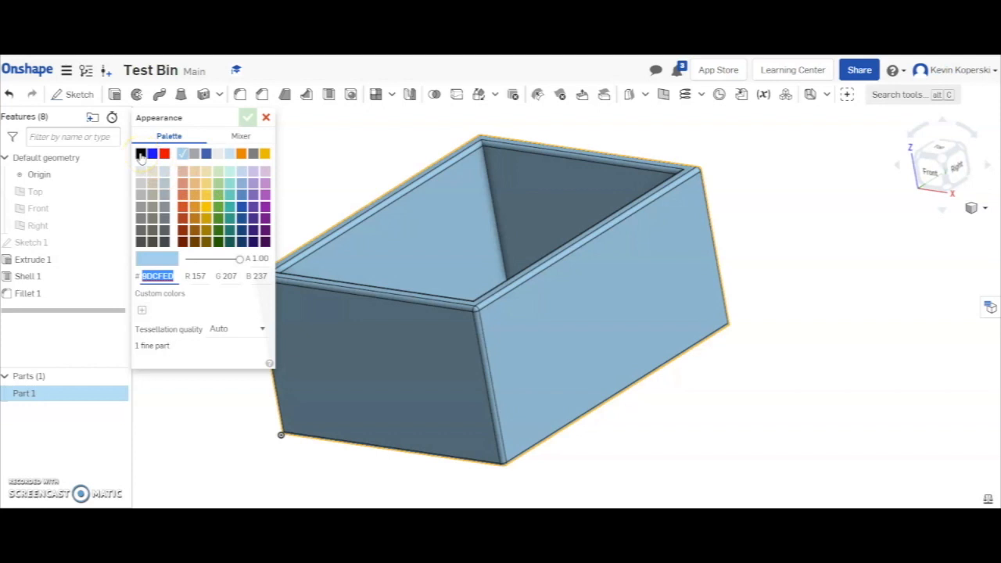
click(264, 208)
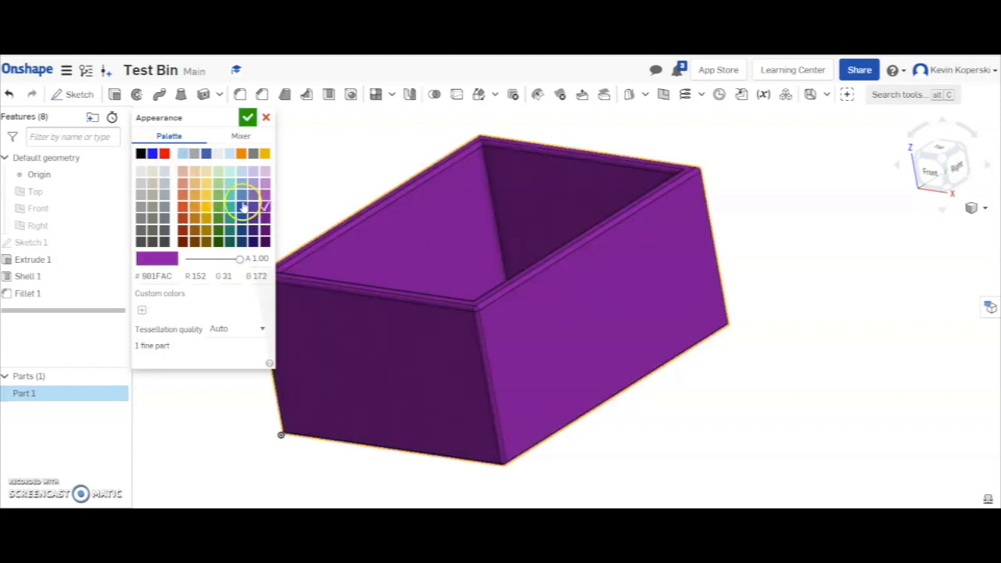
click(248, 118)
mouse_move(301, 171)
right_down()
mouse_move(311, 212)
mouse_move(326, 194)
mouse_move(329, 165)
mouse_move(301, 174)
right_up()
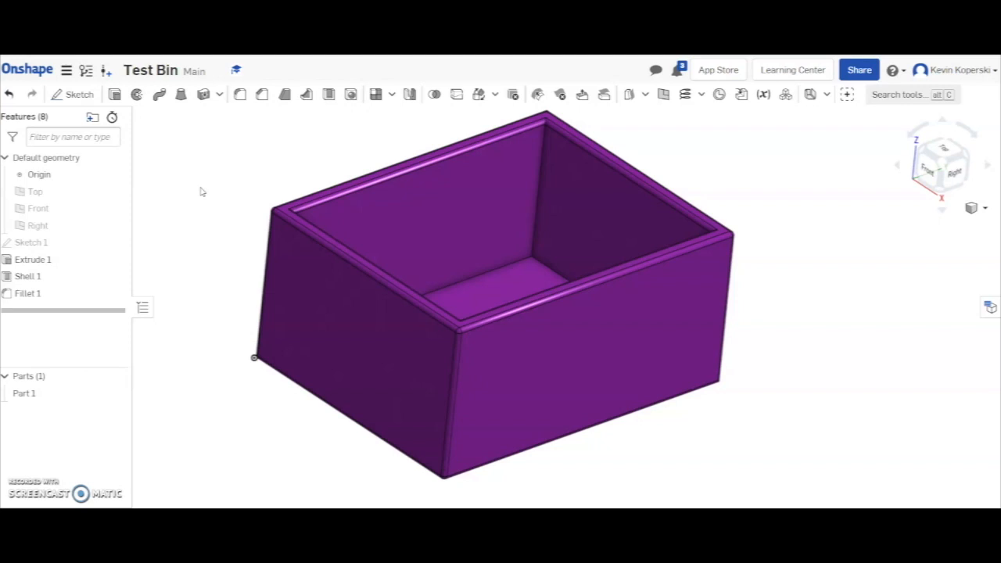
Leave the Test Bin document and open Tim%27sTray_Base.ipt from the document list.
click(27, 70)
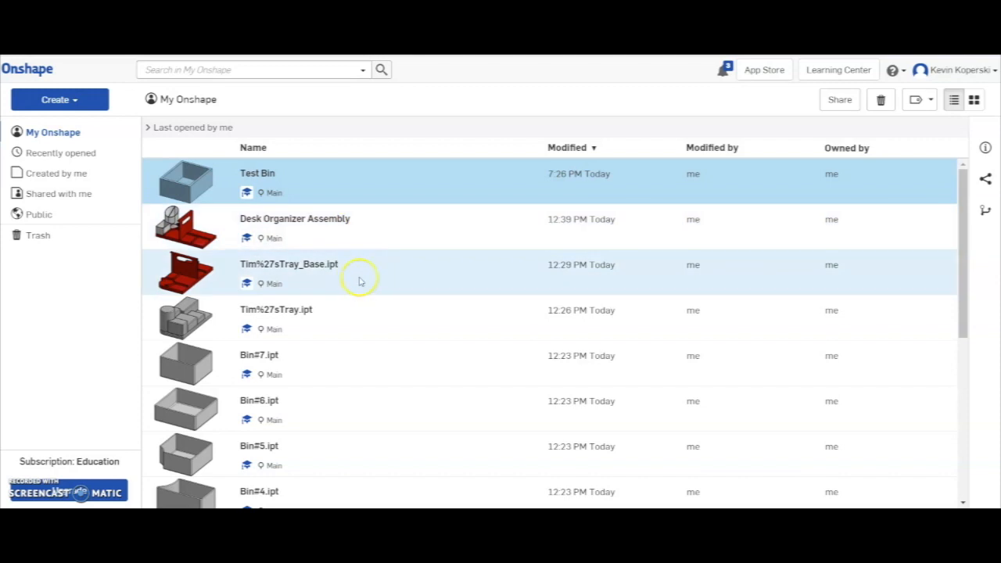
double_click(360, 282)
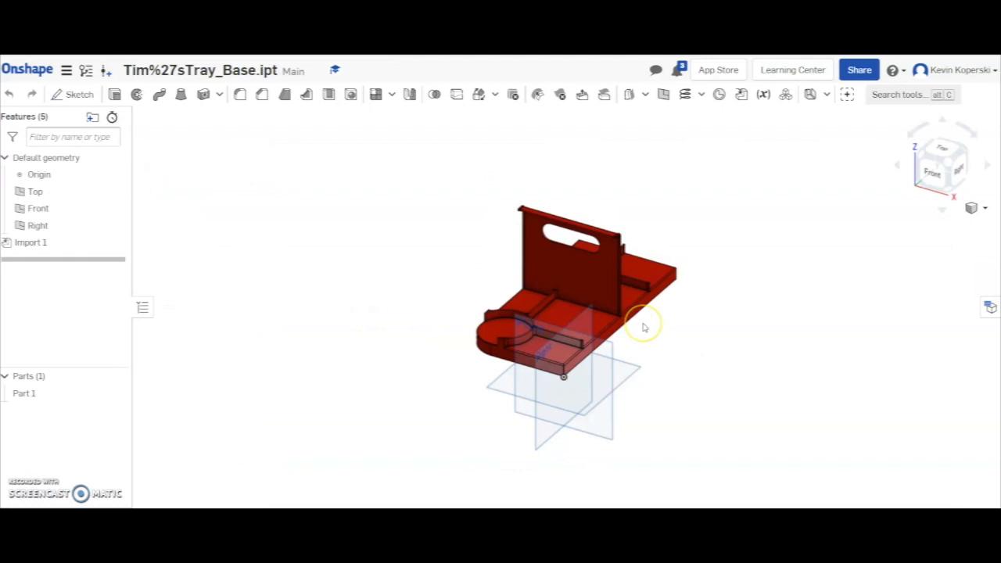
Examine the tray base from the side and from above, including its round holder, upright handle and compartment layout.
mouse_move(735, 273)
right_down()
mouse_move(709, 283)
mouse_move(713, 315)
mouse_move(724, 259)
right_up()
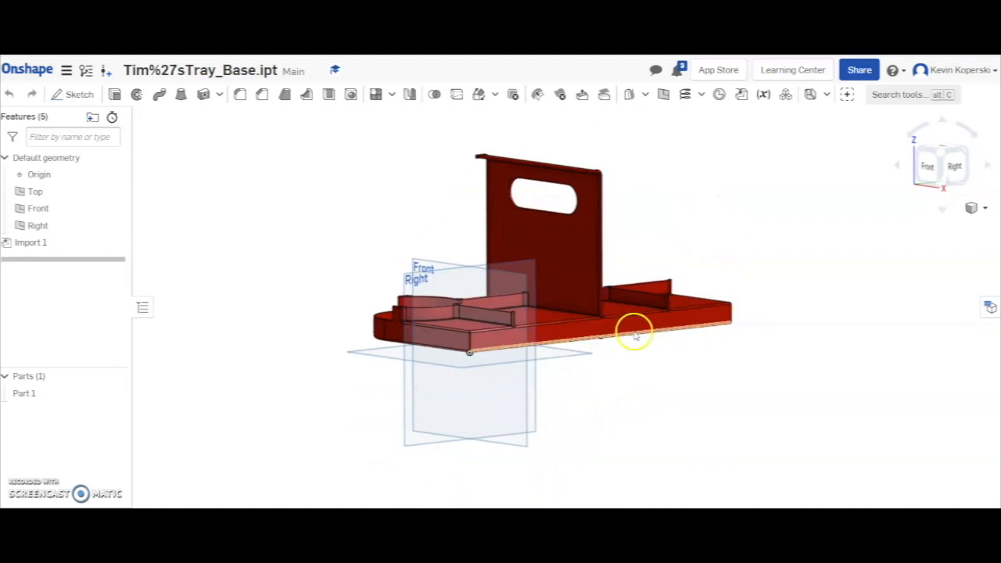
right_drag(789, 311, 755, 335)
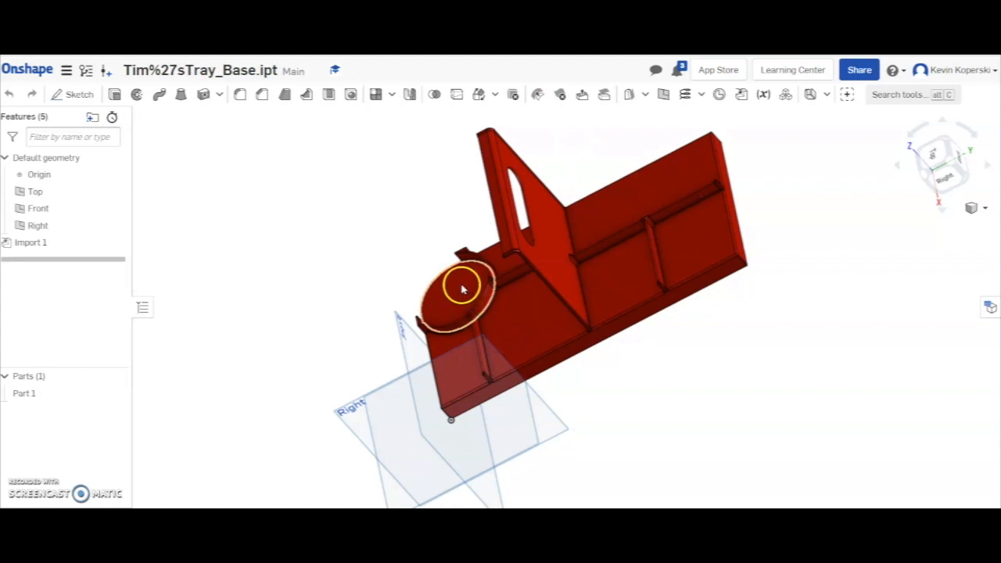
right_drag(497, 336, 527, 349)
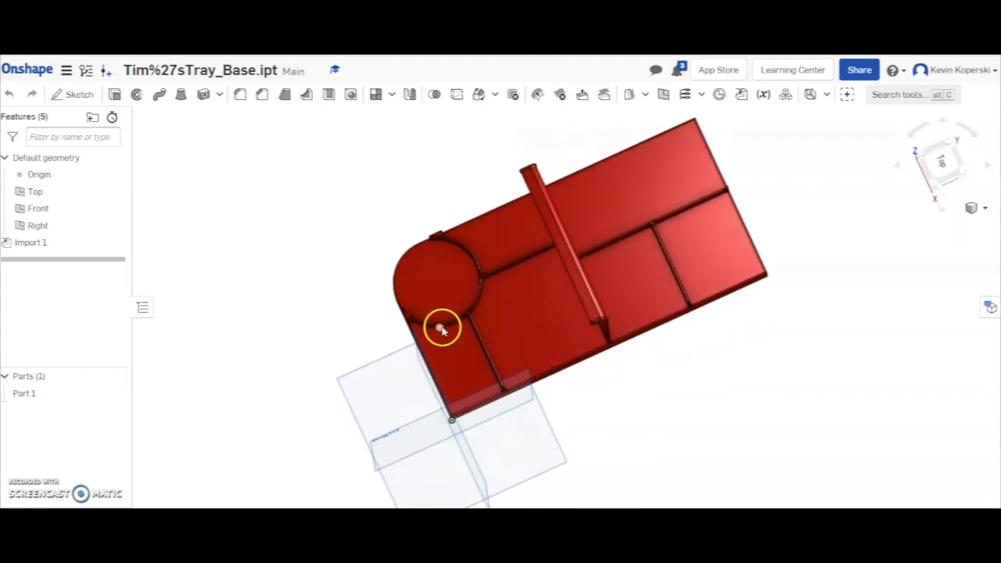
right_drag(500, 269, 514, 233)
right_drag(653, 330, 590, 368)
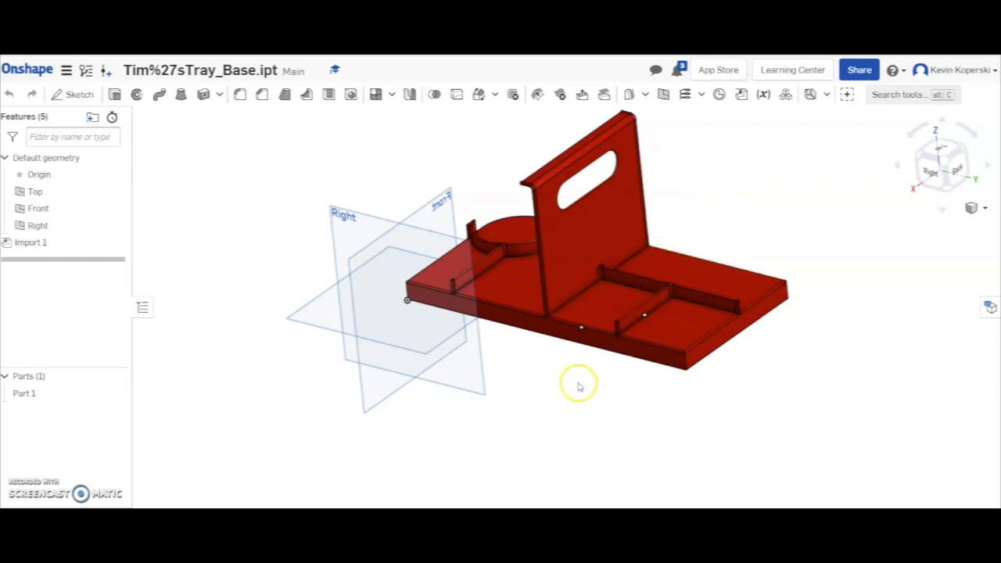
right_drag(573, 388, 627, 423)
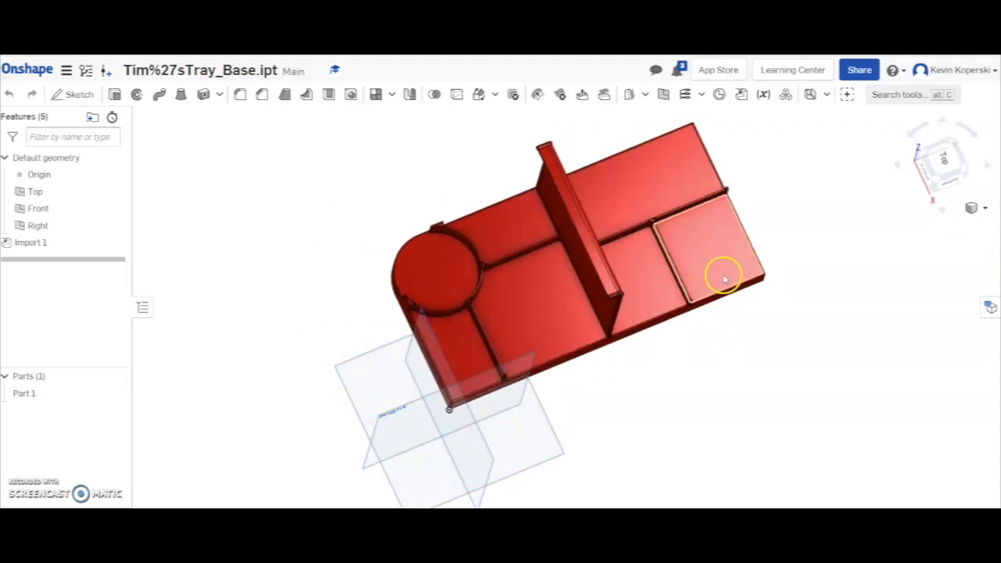
right_drag(646, 306, 606, 240)
scroll(639, 282, down, 3)
scroll(639, 281, up, 2)
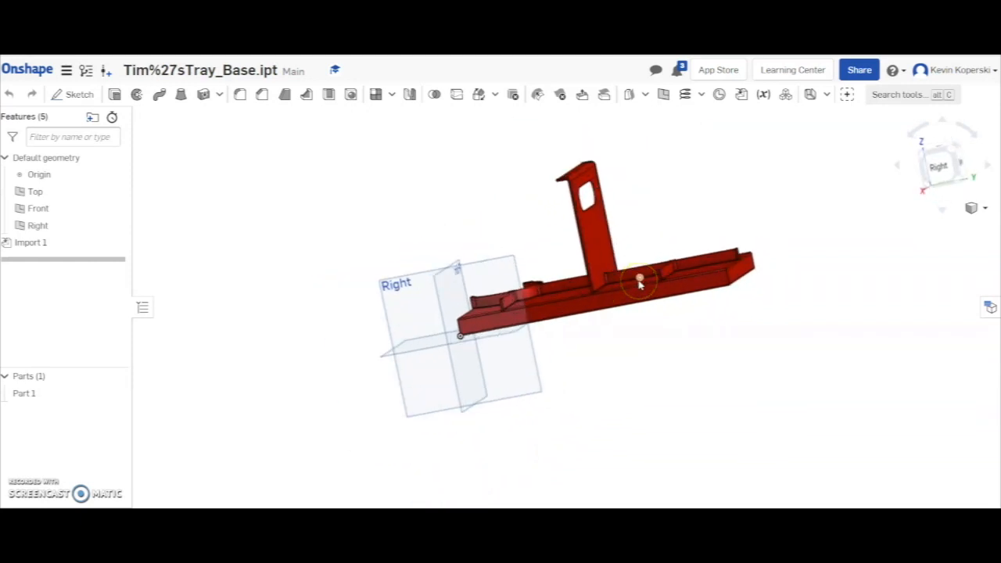
Inspect the rectangular compartments' rounded inner corners up close and the low divider walls along the tray base.
right_drag(634, 286, 641, 314)
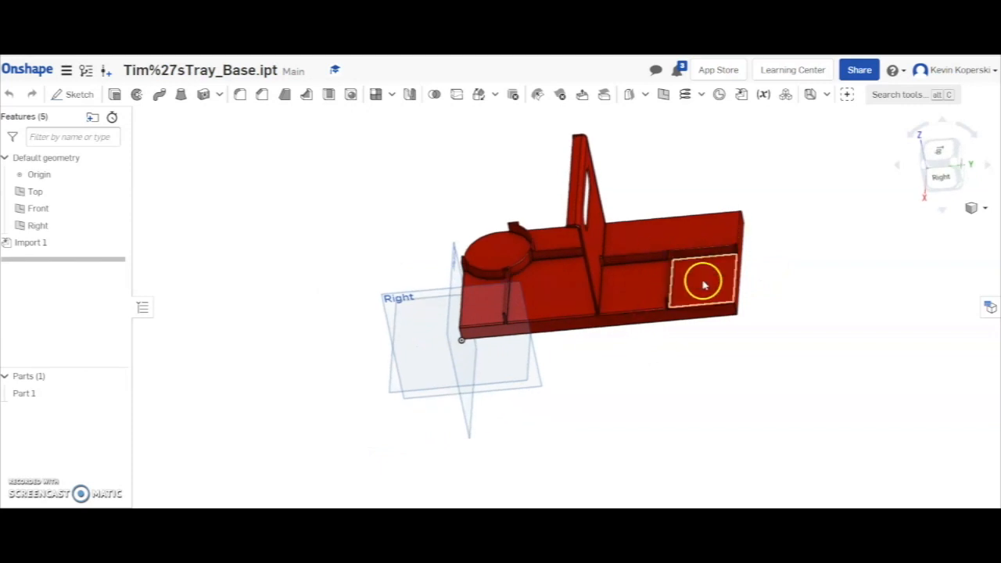
scroll(697, 277, up, 5)
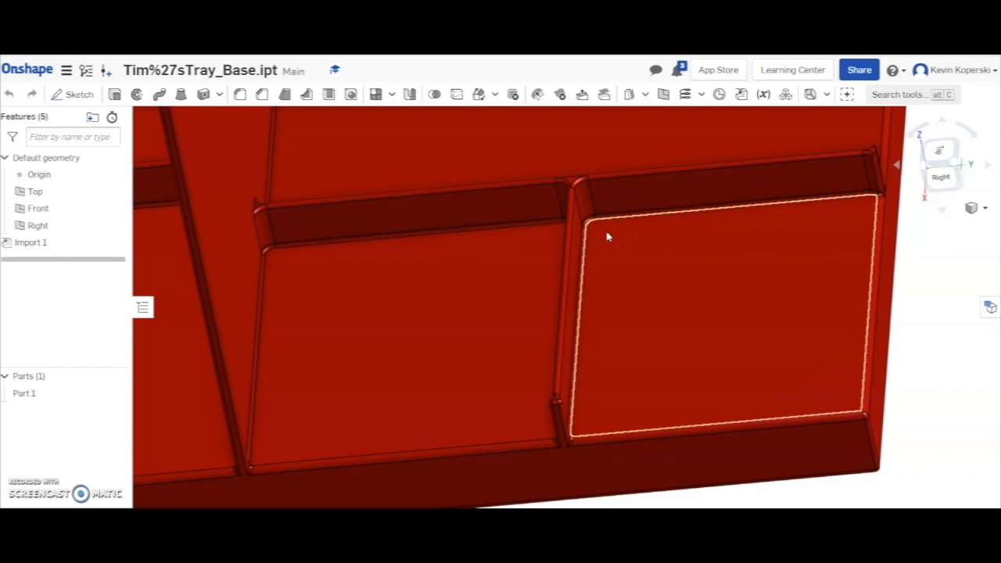
mouse_move(625, 277)
right_down()
mouse_move(624, 243)
mouse_move(624, 271)
right_up()
scroll(681, 279, down, 5)
right_drag(569, 159, 593, 155)
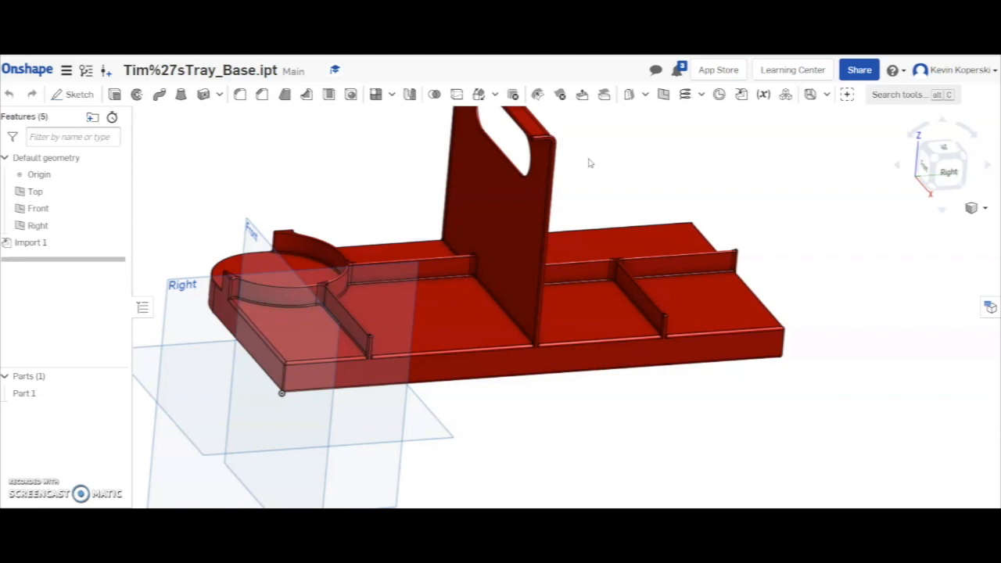
mouse_move(592, 201)
right_down()
mouse_move(597, 181)
mouse_move(576, 181)
mouse_move(592, 170)
mouse_move(594, 188)
right_up()
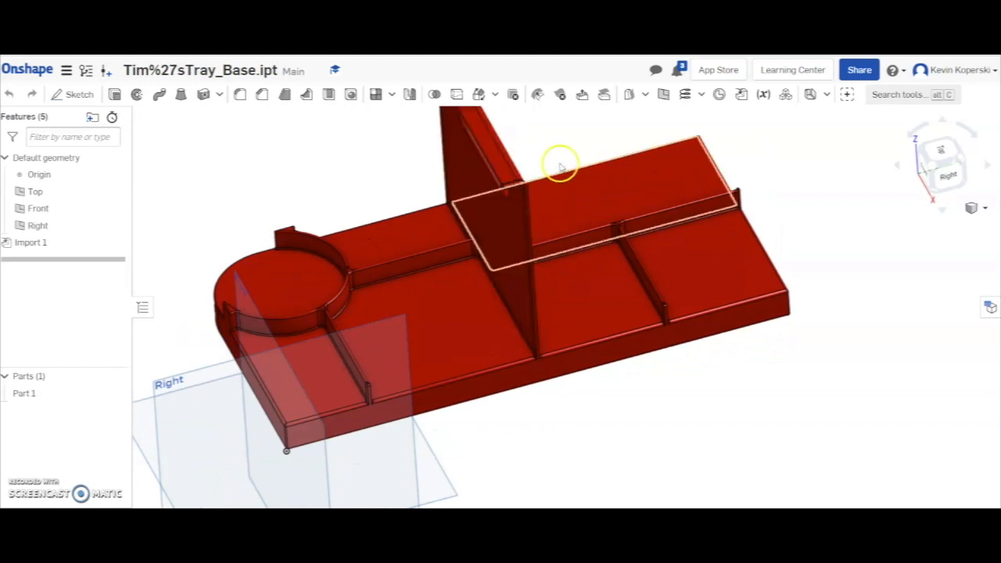
right_drag(573, 145, 570, 123)
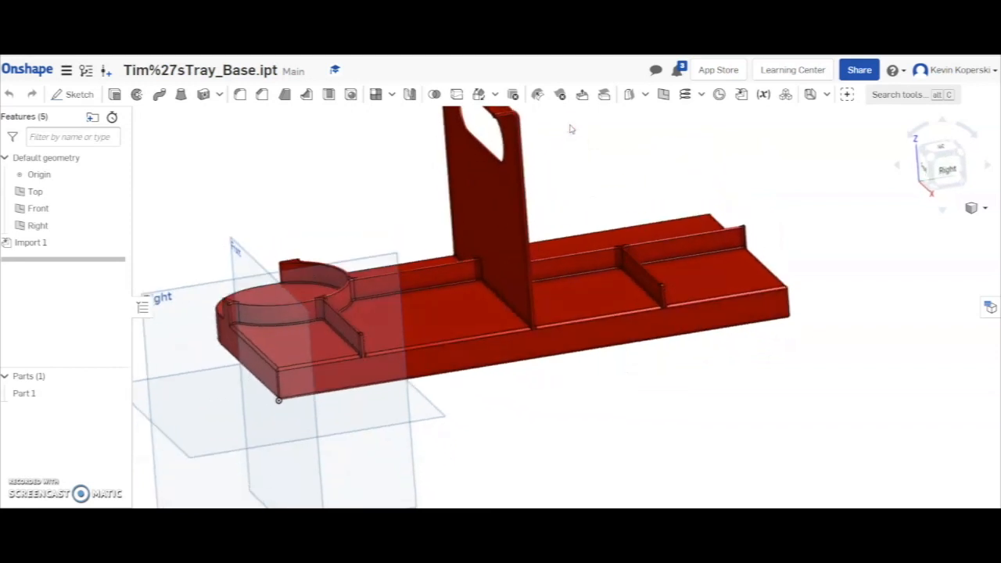